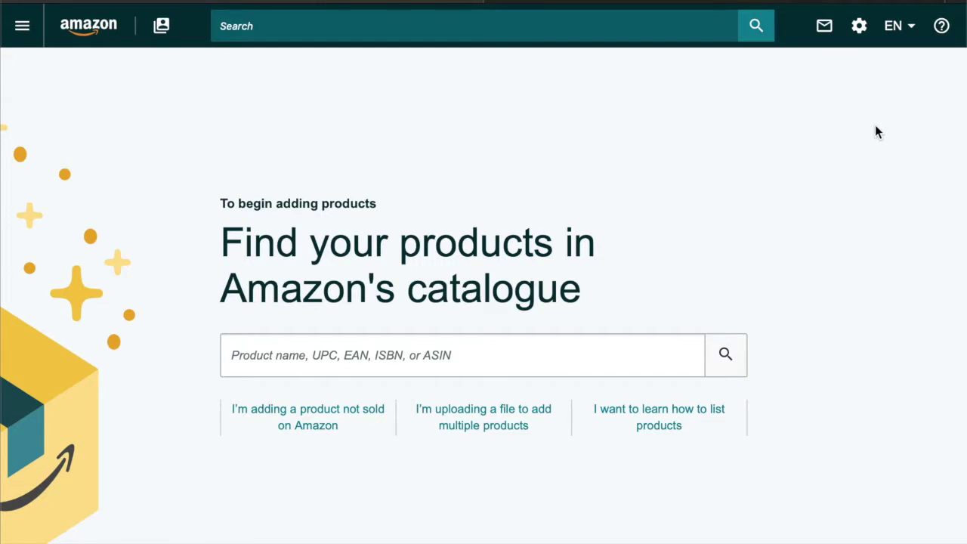
# Step: Go to User Permissions from the settings gear menu and scroll down its user list
pyautogui.moveTo(861, 27)
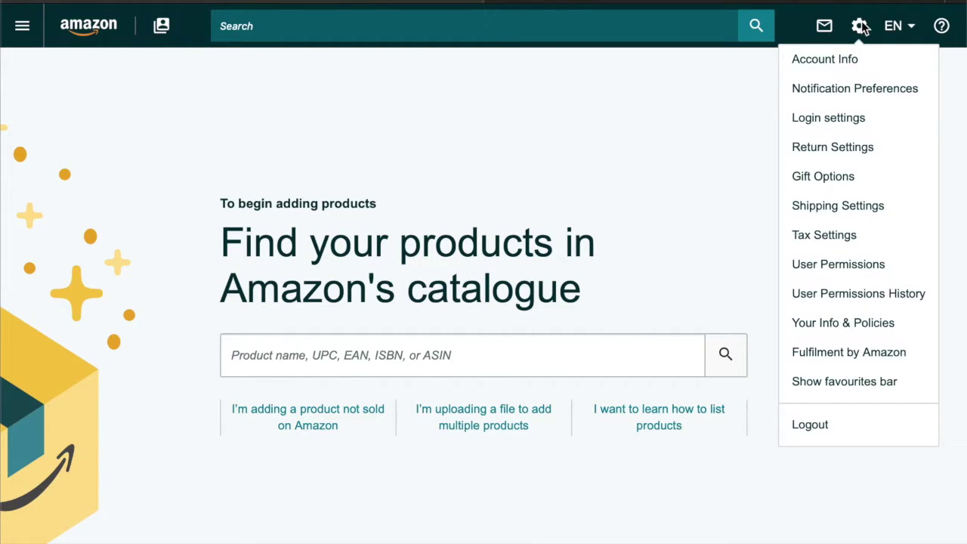
pyautogui.click(904, 268)
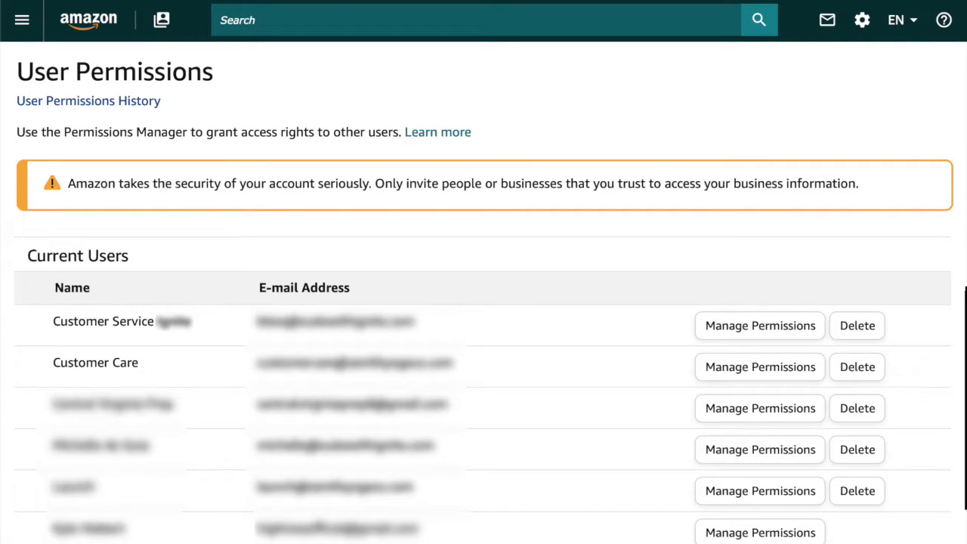
pyautogui.scroll(-7, 483, 272)
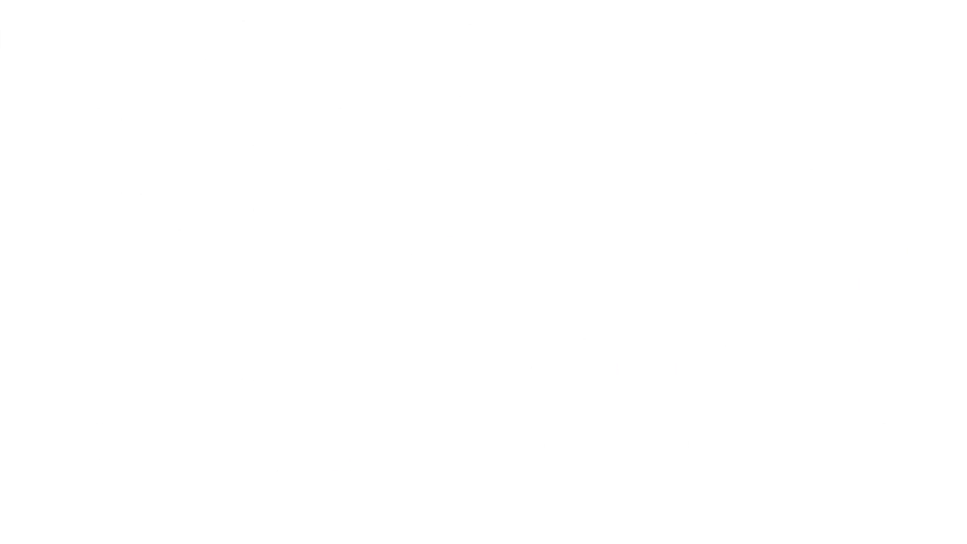
# Step: Enter the new user's name and e-mail address, keep English, and send the invitation
pyautogui.click(156, 355)
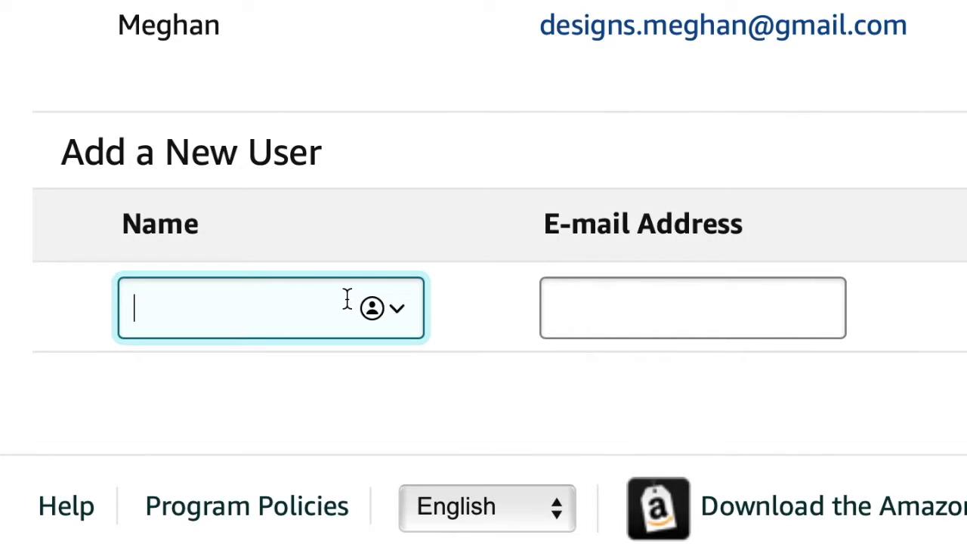
pyautogui.write('Meghan')
pyautogui.press('Tab')
pyautogui.write('de')
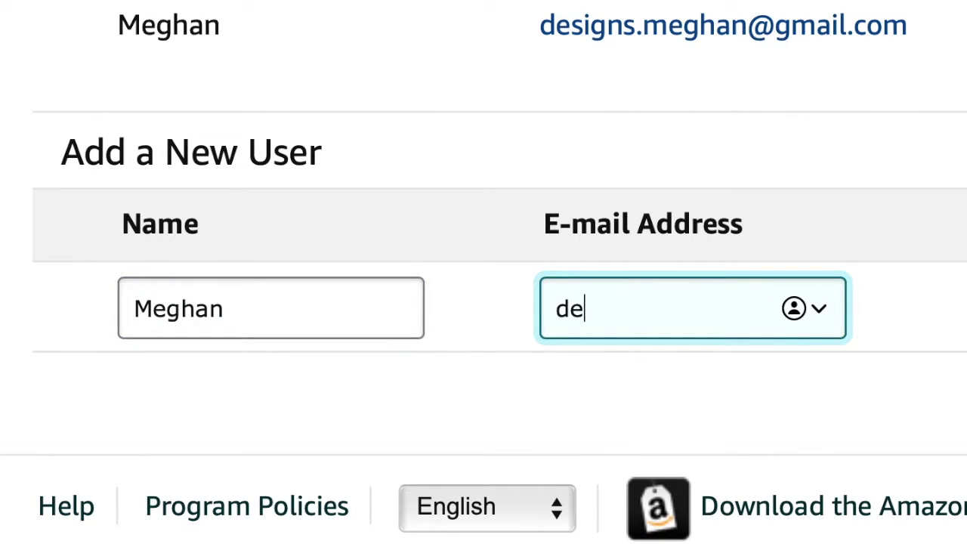
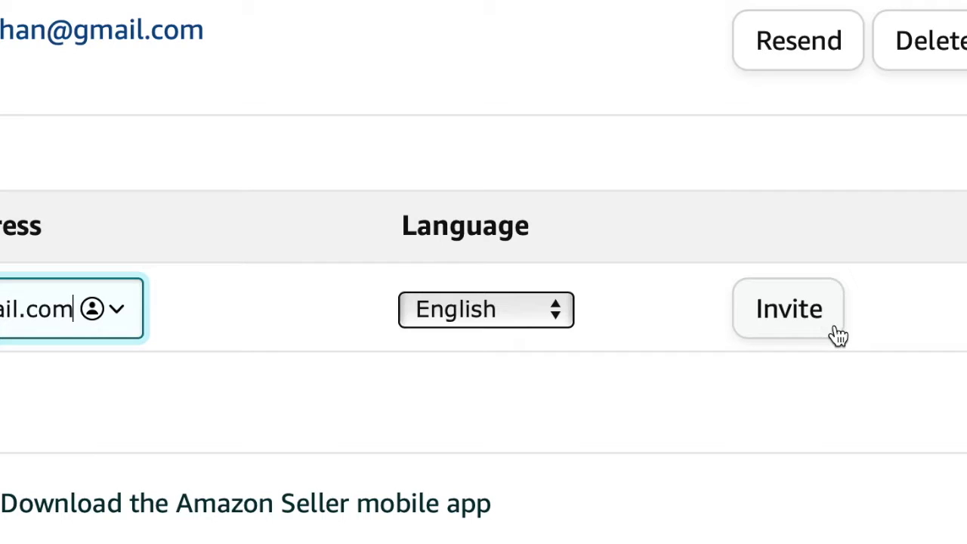
pyautogui.click(834, 332)
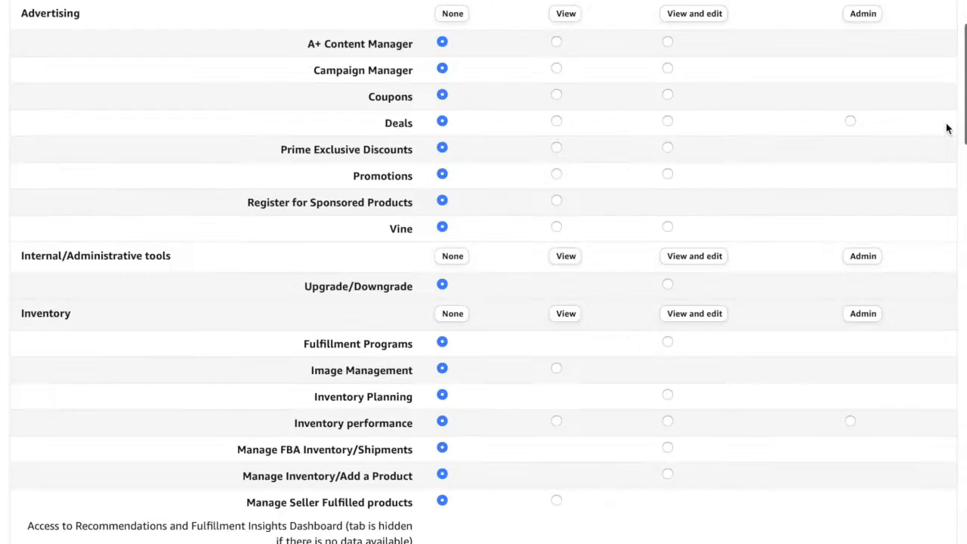
# Step: Scroll through the new user's permission sections to review None, View, View & Edit and Admin levels
pyautogui.scroll(-3, 947, 128)
pyautogui.scroll(-10, 947, 129)
pyautogui.scroll(-12, 947, 128)
pyautogui.scroll(-11, 947, 128)
pyautogui.scroll(20, 947, 129)
pyautogui.scroll(1, 946, 129)
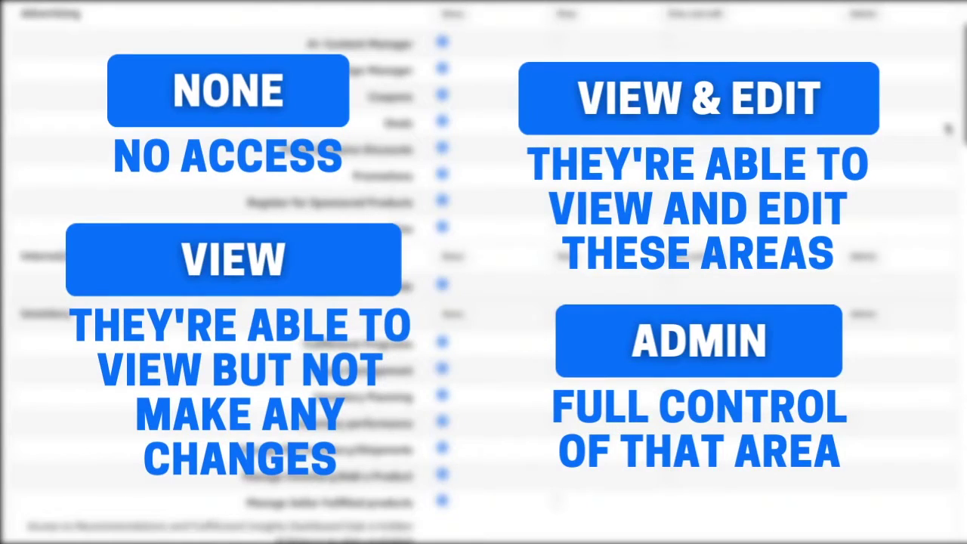
pyautogui.scroll(-5, 825, 196)
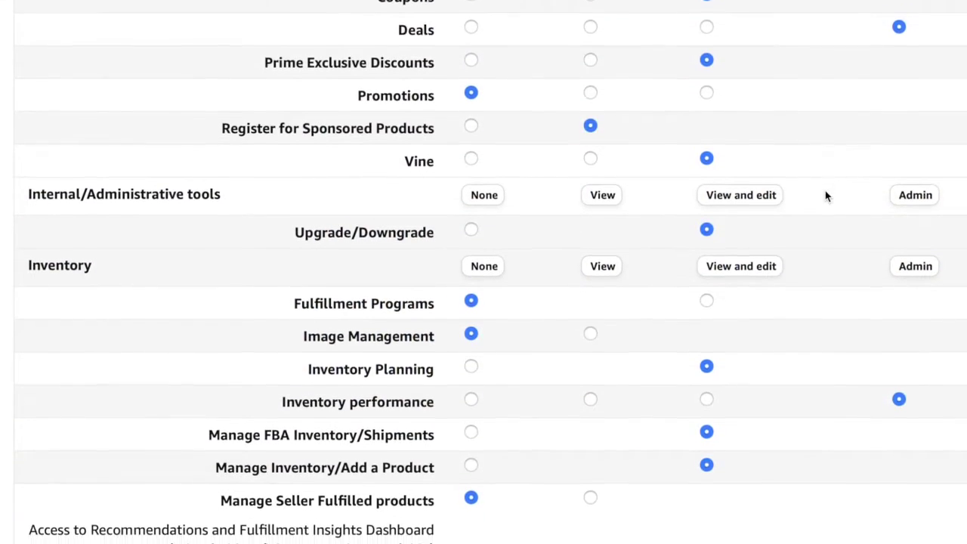
pyautogui.scroll(-4, 825, 196)
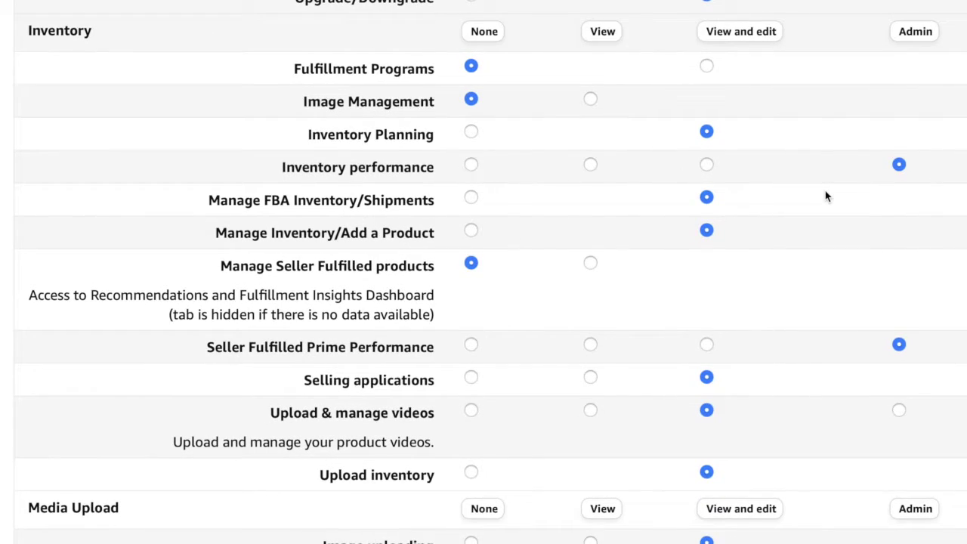
pyautogui.scroll(-5, 825, 197)
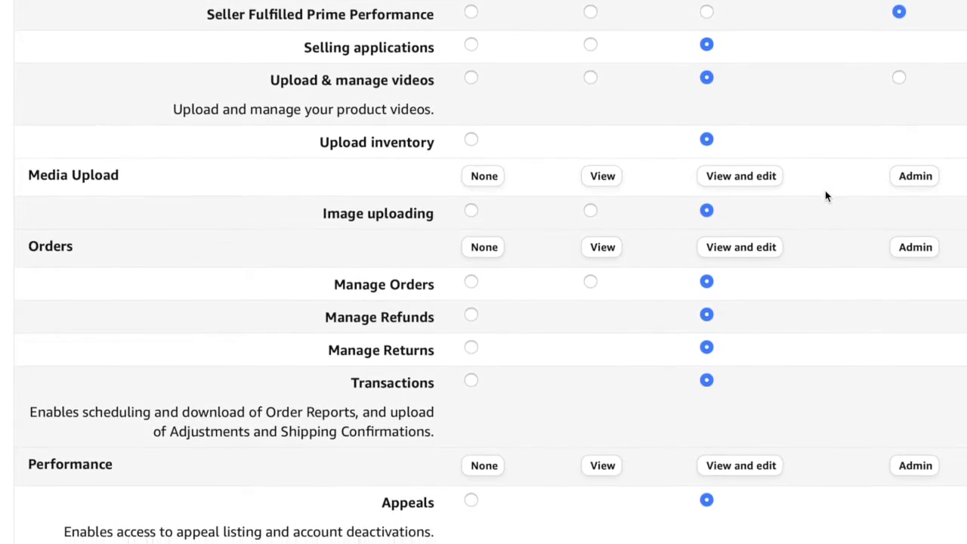
pyautogui.scroll(-6, 825, 197)
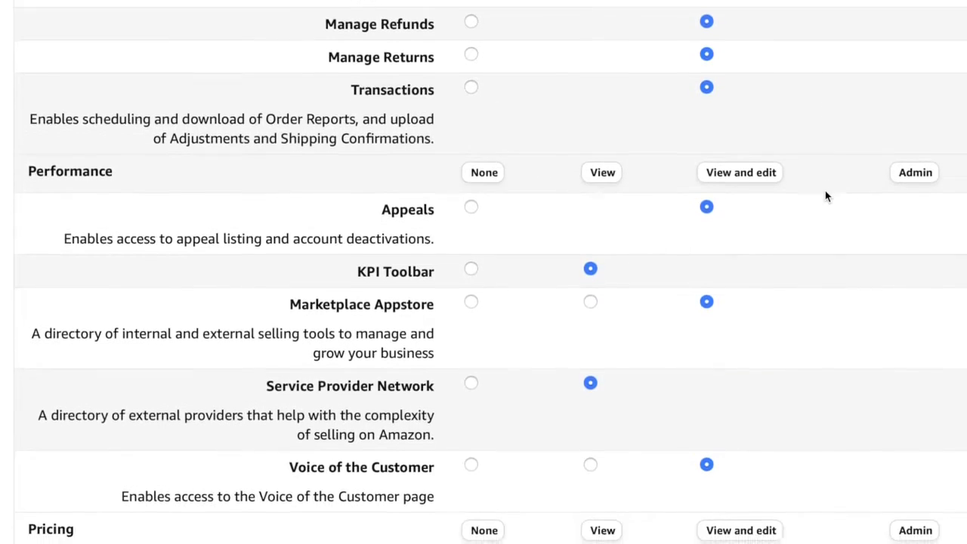
pyautogui.scroll(-11, 834, 174)
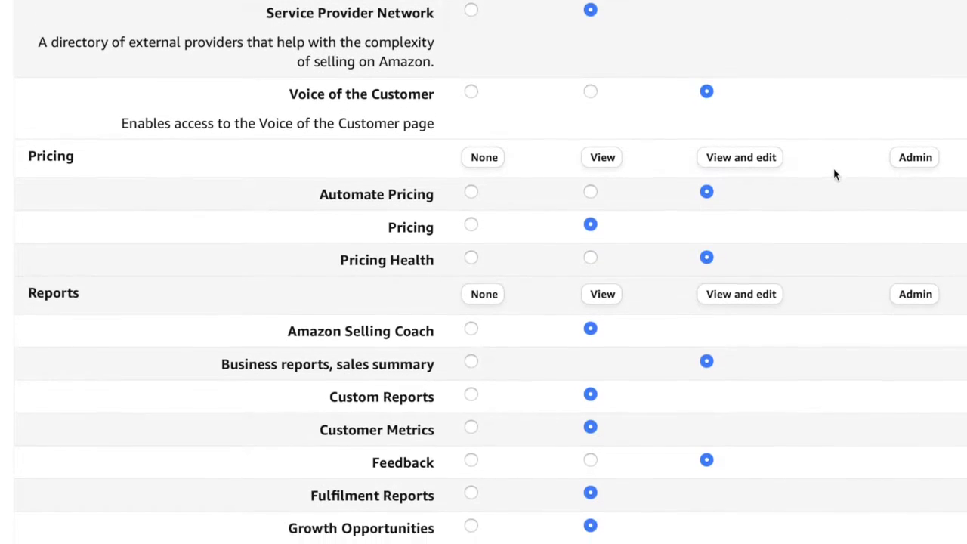
pyautogui.scroll(-15, 837, 171)
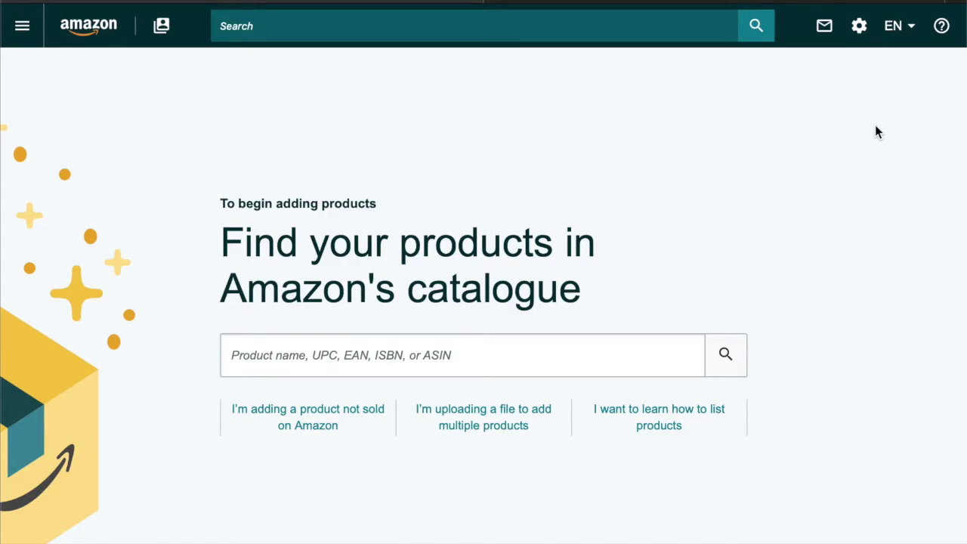
pyautogui.moveTo(861, 26)
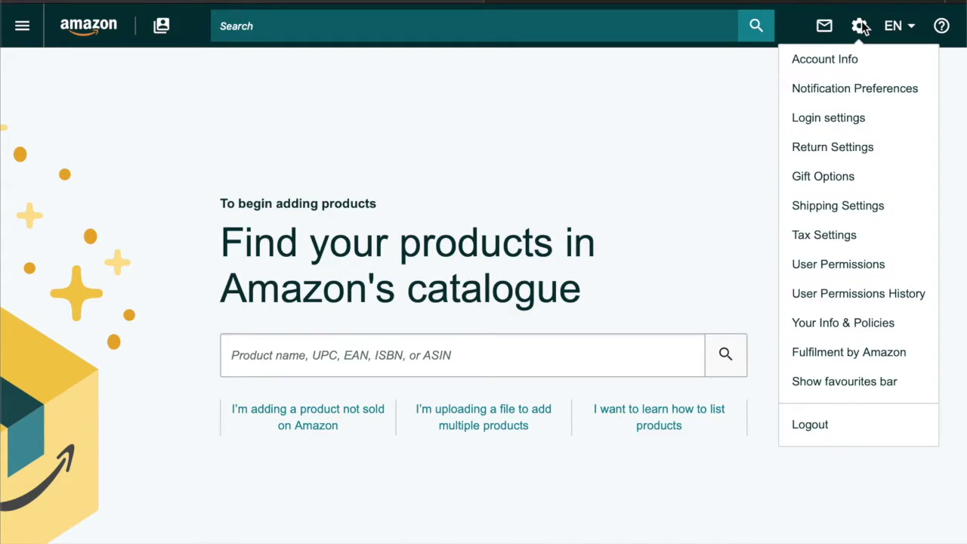
pyautogui.click(904, 267)
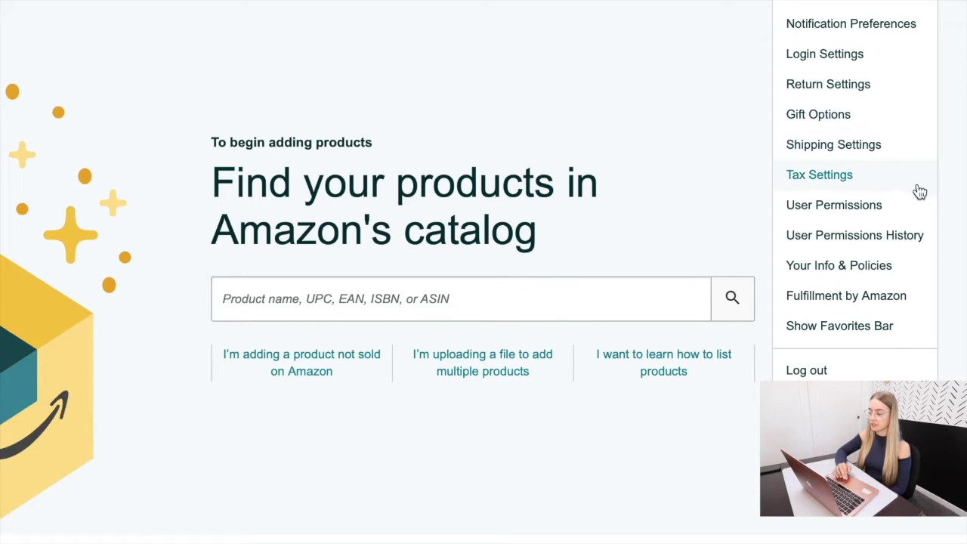
# Step: In User Permissions History, set the start date to 04/01/2020
pyautogui.click(915, 236)
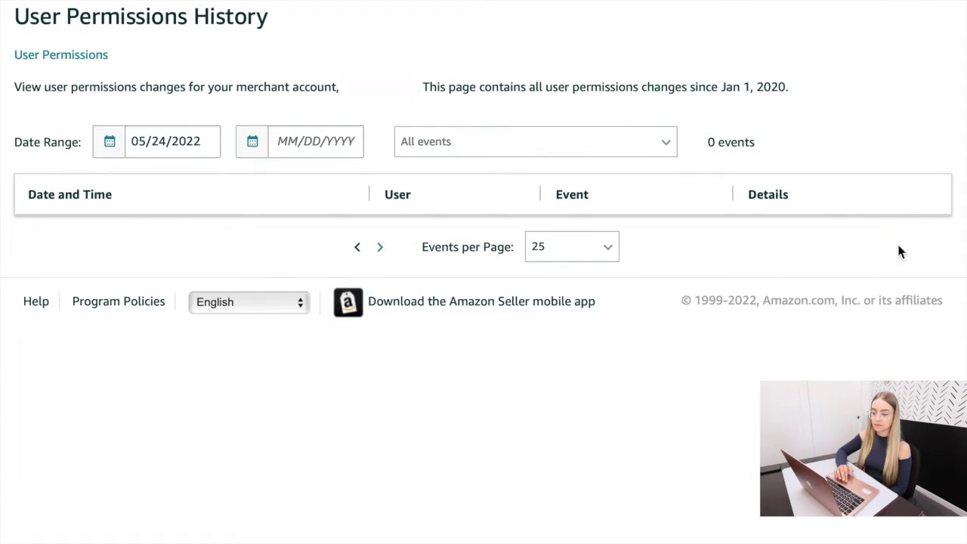
pyautogui.click(203, 148)
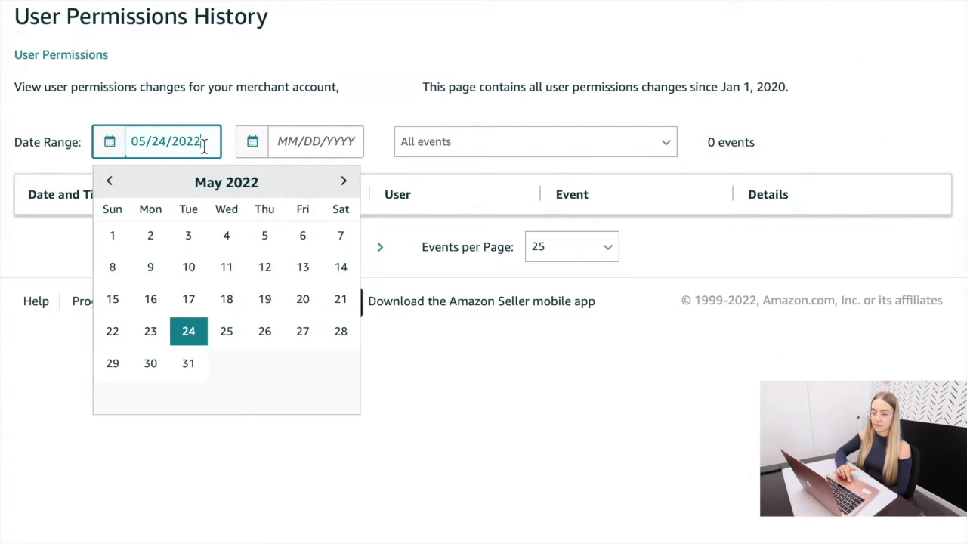
pyautogui.click(110, 182)
pyautogui.click(110, 182)
pyautogui.click(110, 182)
pyautogui.click(110, 182)
pyautogui.click(109, 182)
pyautogui.click(110, 183)
pyautogui.click(109, 182)
pyautogui.click(110, 182)
pyautogui.click(110, 182)
pyautogui.click(109, 182)
pyautogui.click(109, 182)
pyautogui.click(110, 182)
pyautogui.click(109, 183)
pyautogui.click(109, 182)
pyautogui.click(109, 182)
pyautogui.click(110, 182)
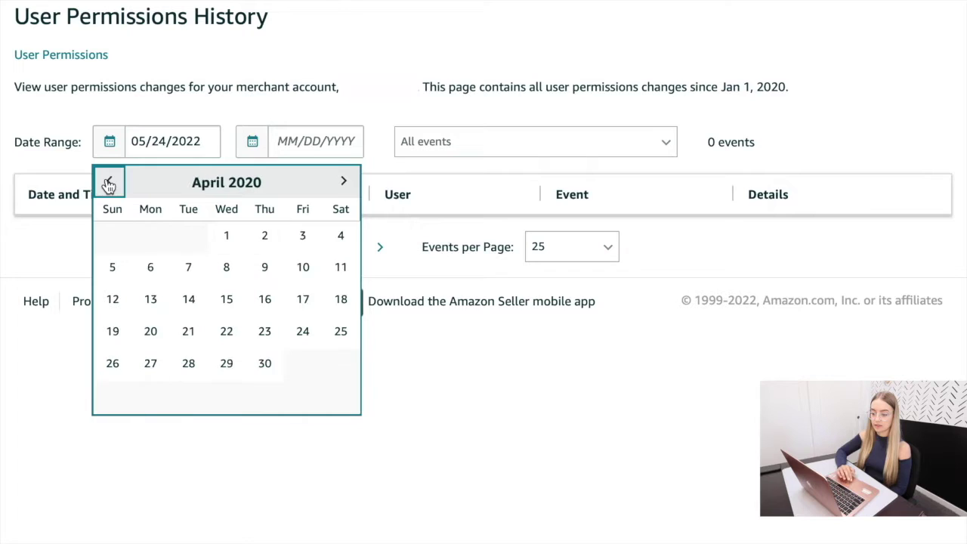
pyautogui.click(226, 236)
# Step: Set the end date to 06/30/2022 and keep the All events filter, listing 27 events
pyautogui.click(273, 157)
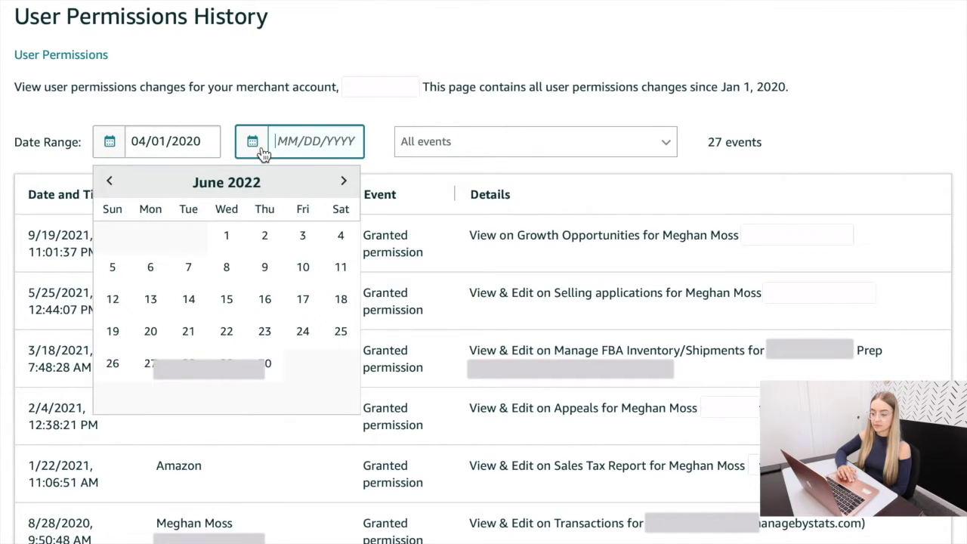
pyautogui.click(266, 365)
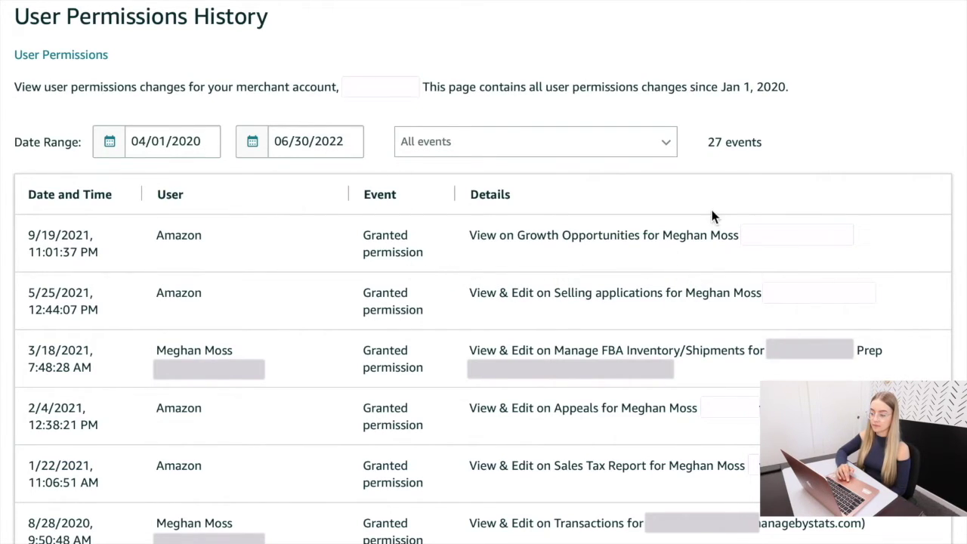
pyautogui.click(627, 152)
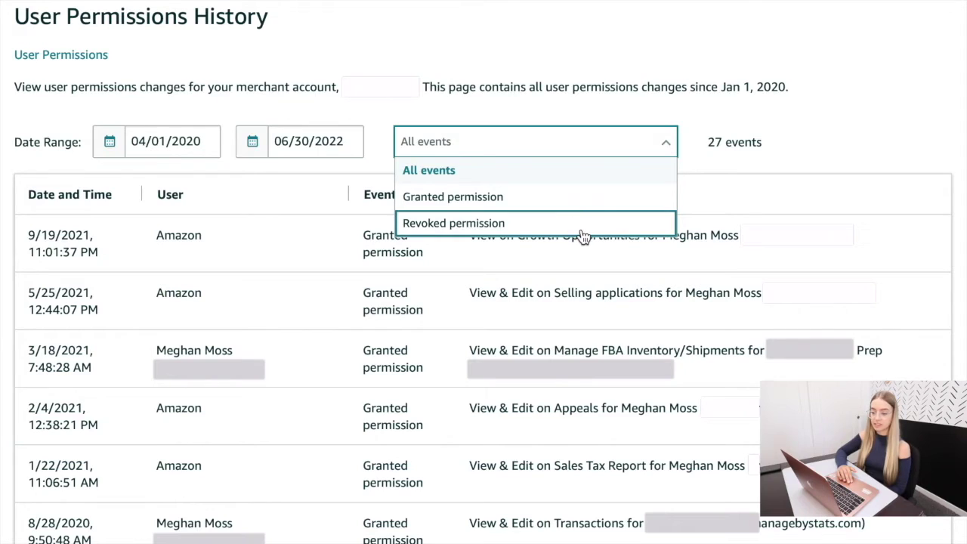
pyautogui.click(886, 89)
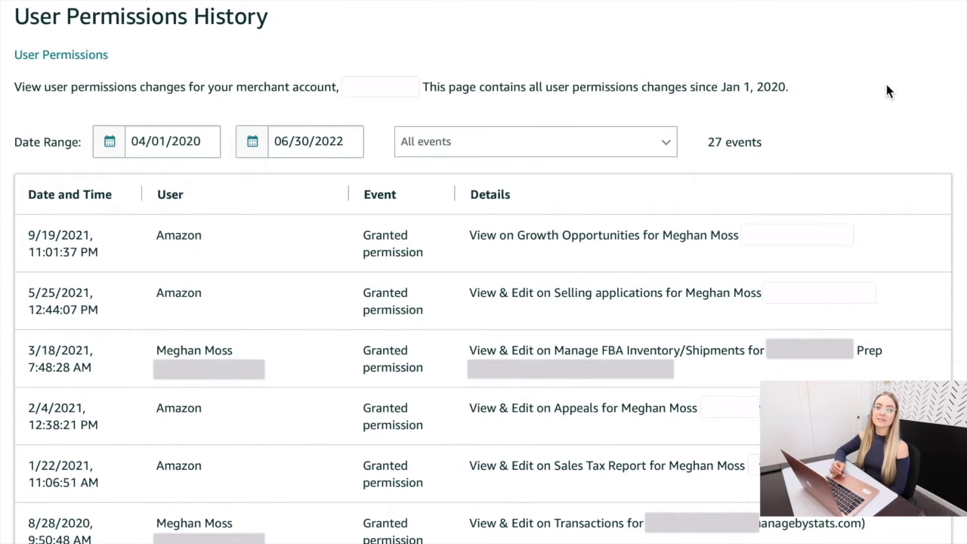